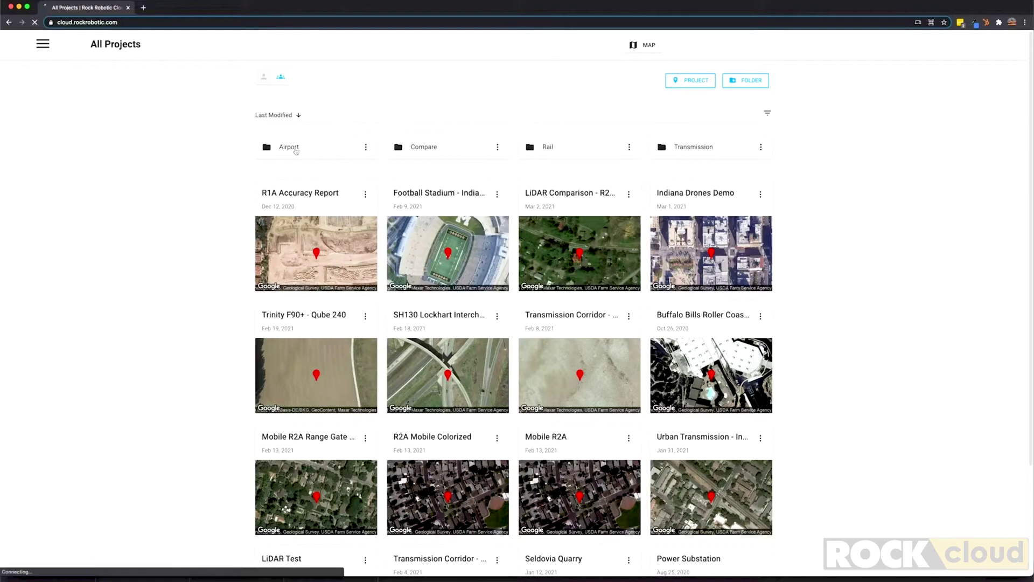
left_click(288, 149)
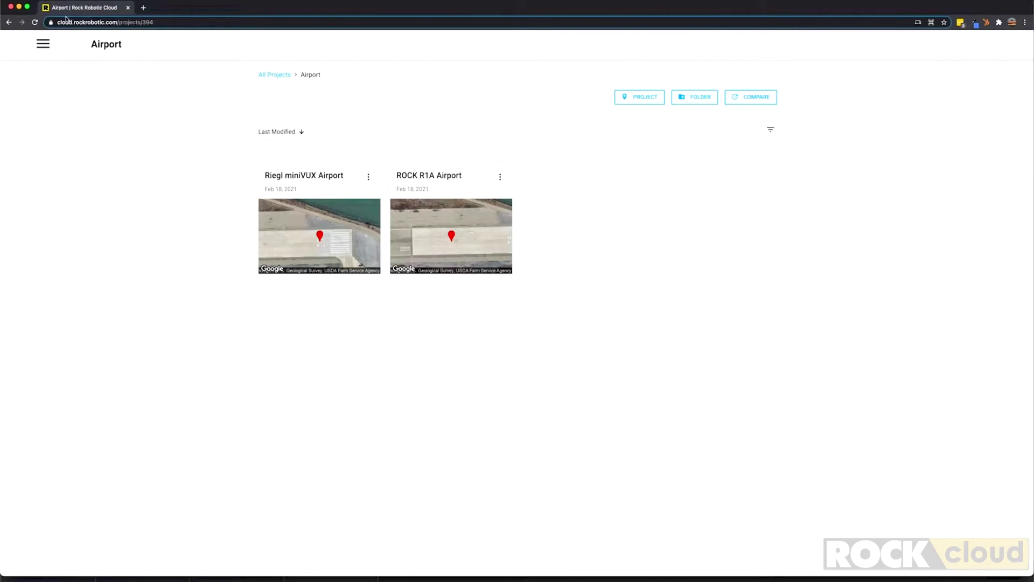
left_click(42, 44)
left_click(35, 80)
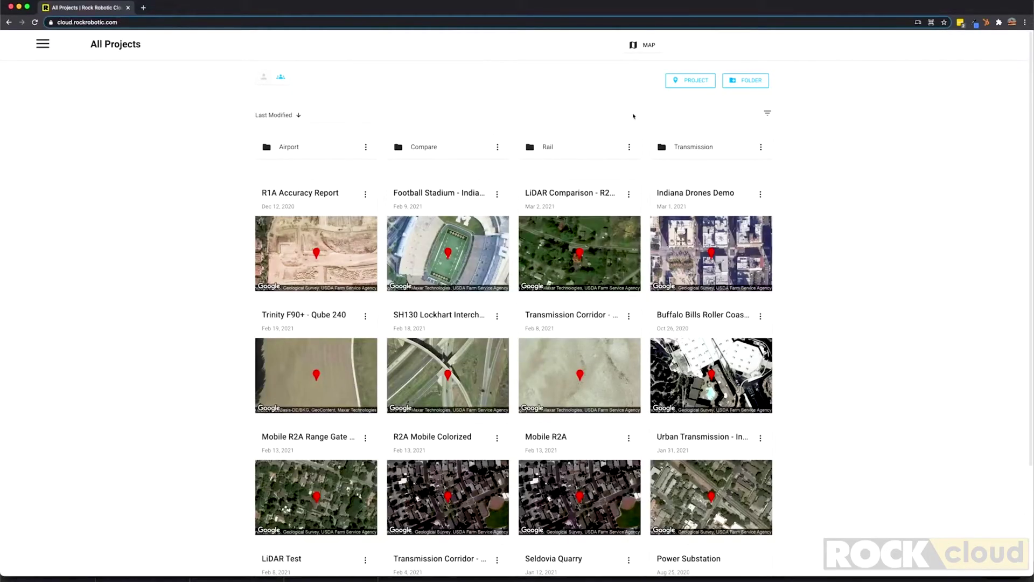
left_click(635, 51)
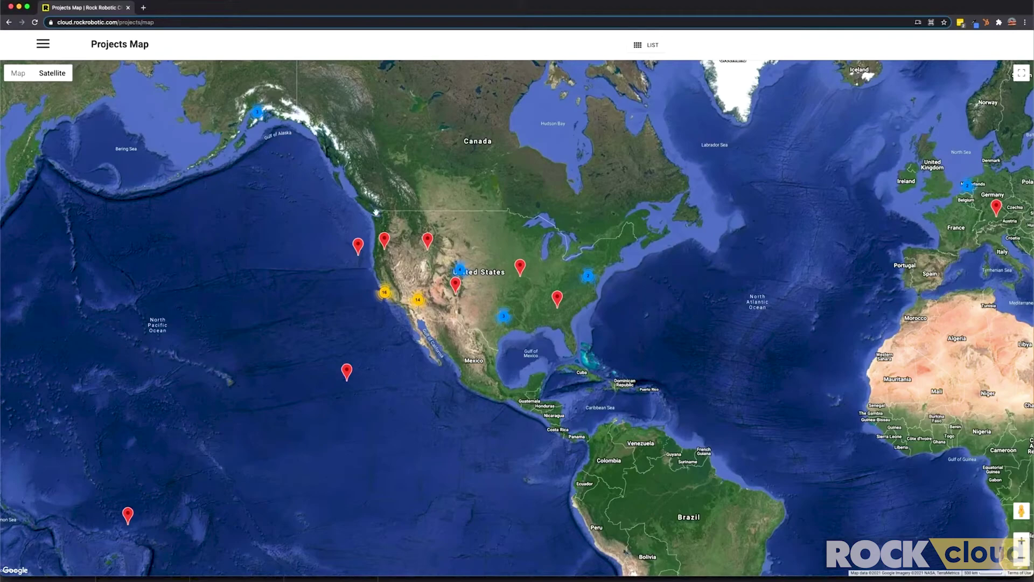
left_click(386, 244)
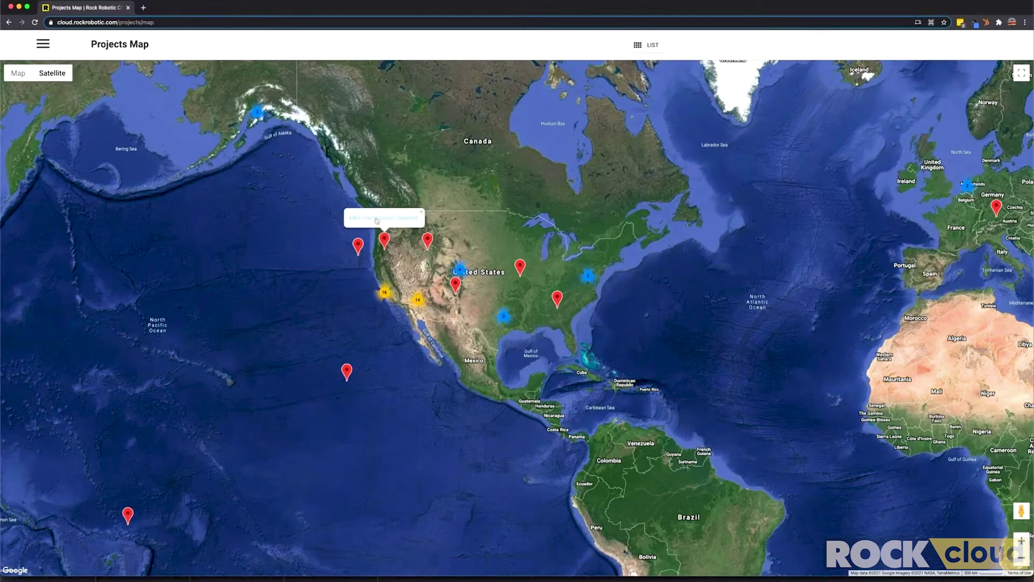
left_click(43, 43)
left_click(22, 74)
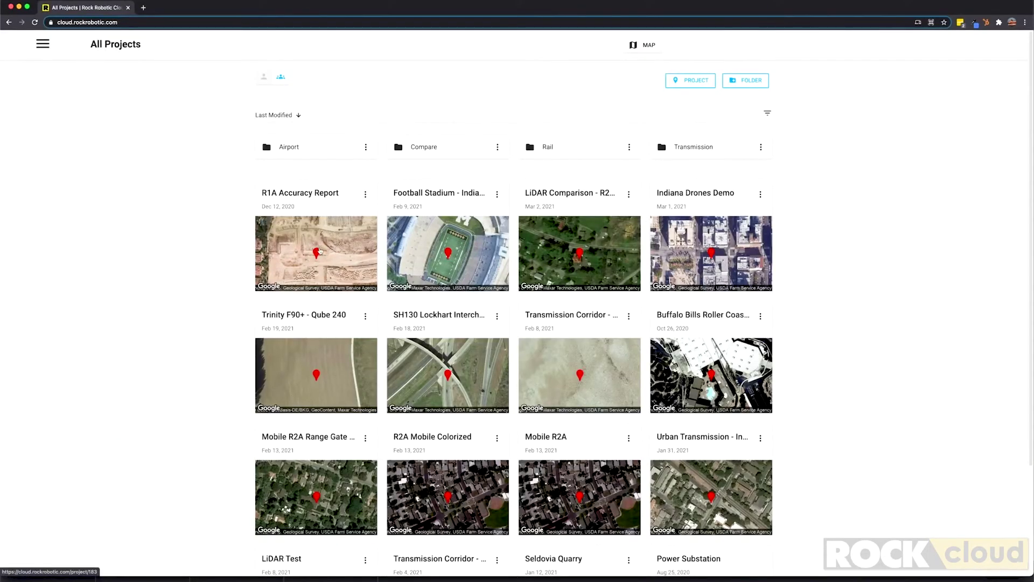
left_click(326, 252)
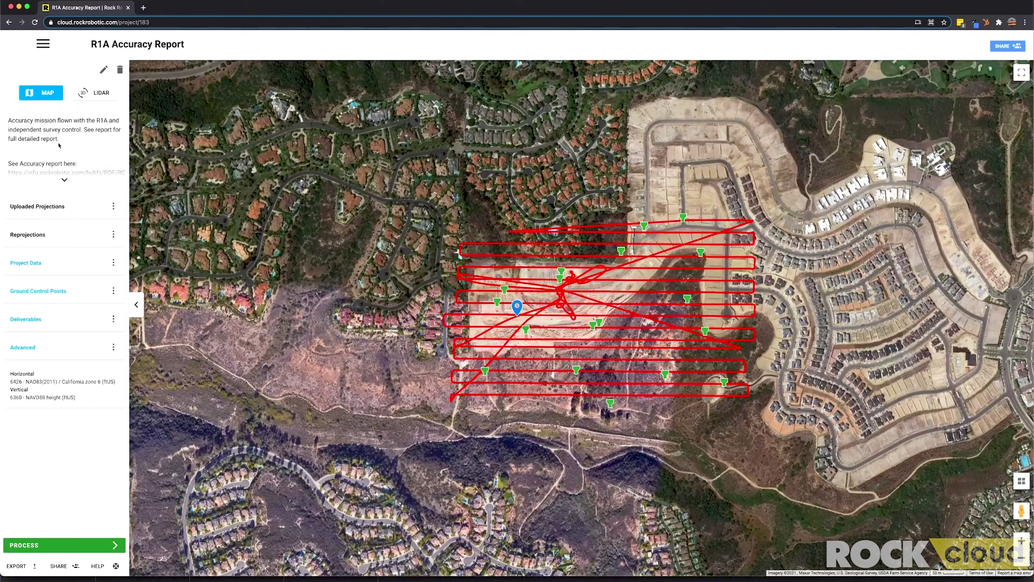
- Show the LiDAR point cloud in a top-down view and open the ground control point list
left_click(99, 94)
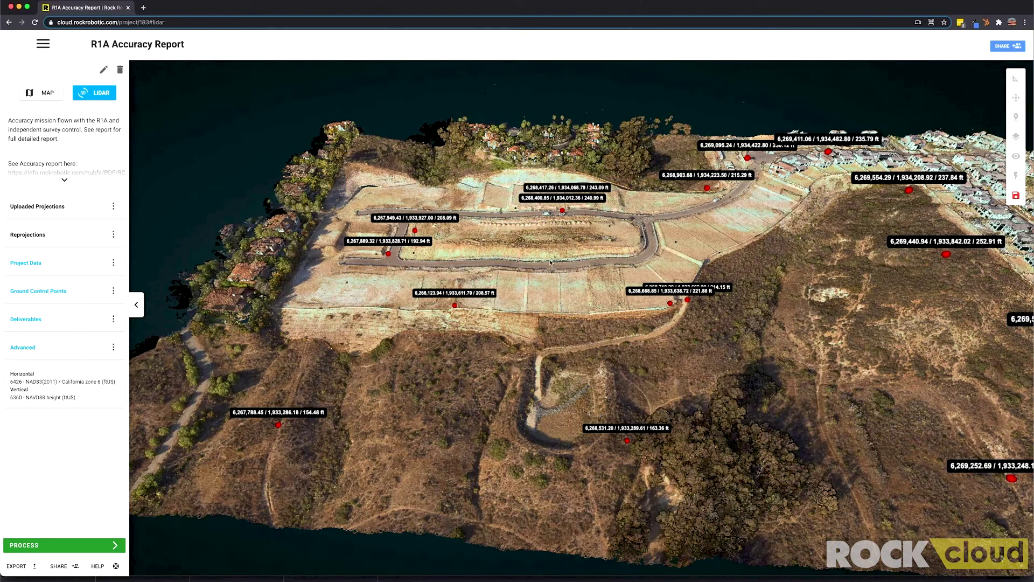
scroll(550, 263, "up", 6)
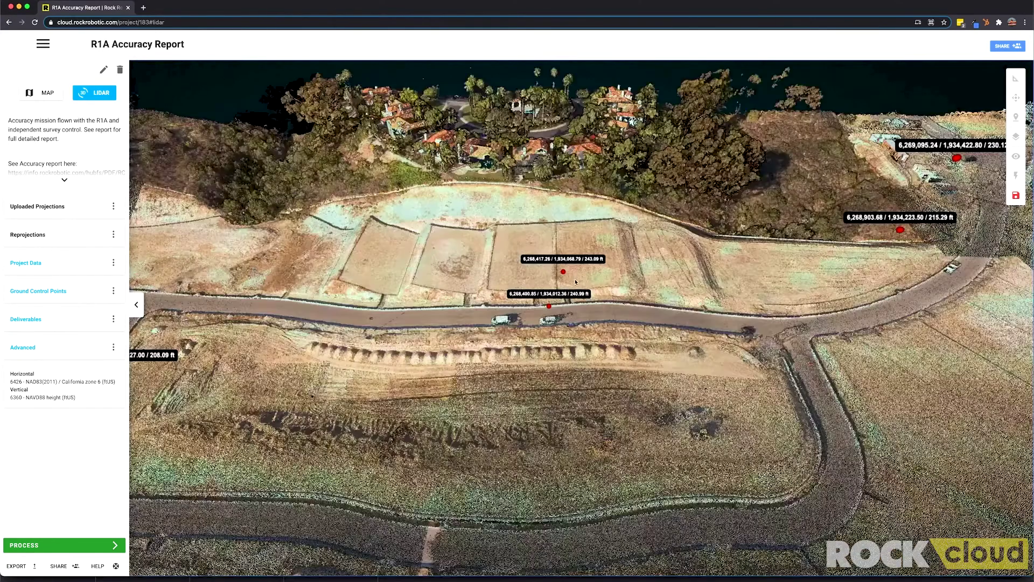
scroll(576, 281, "up", 10)
scroll(554, 387, "up", 6)
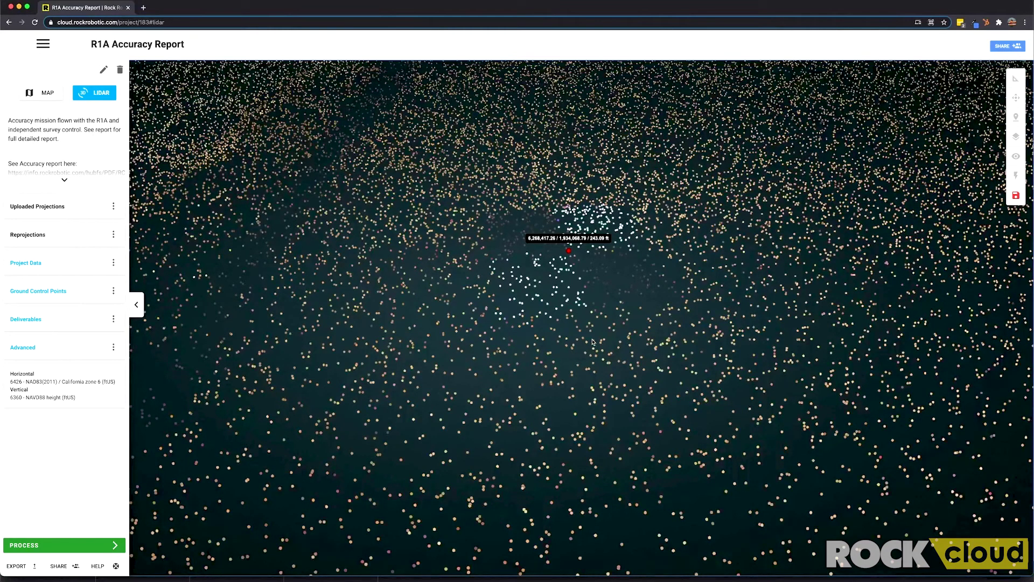
scroll(668, 356, "down", 3)
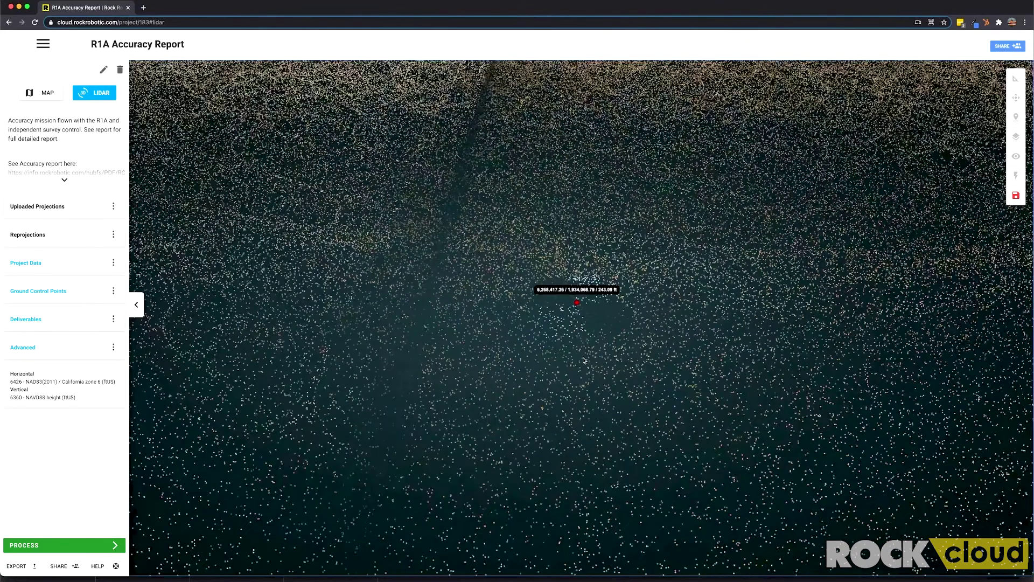
scroll(583, 360, "down", 5)
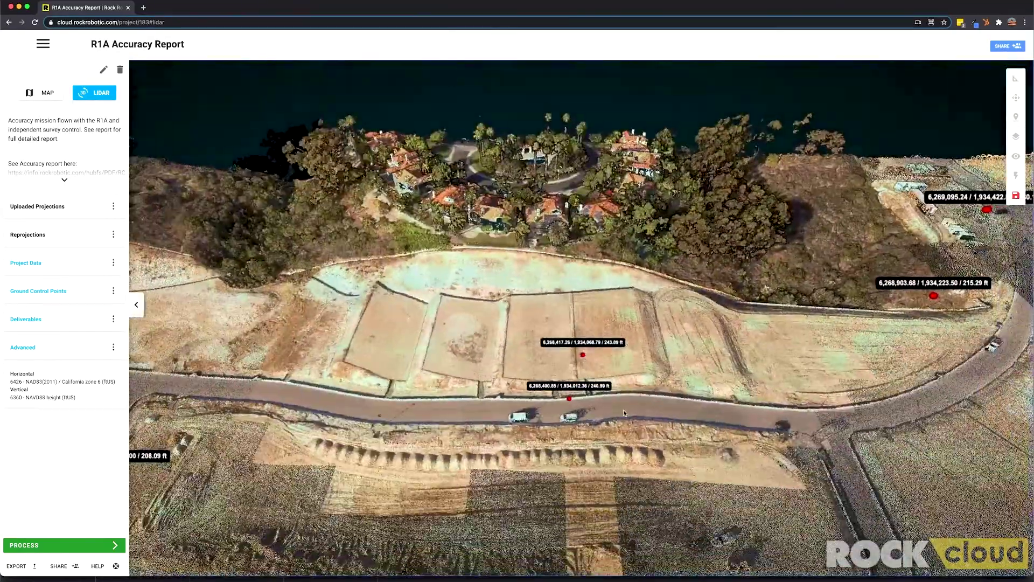
left_click_drag(624, 413, 835, 226)
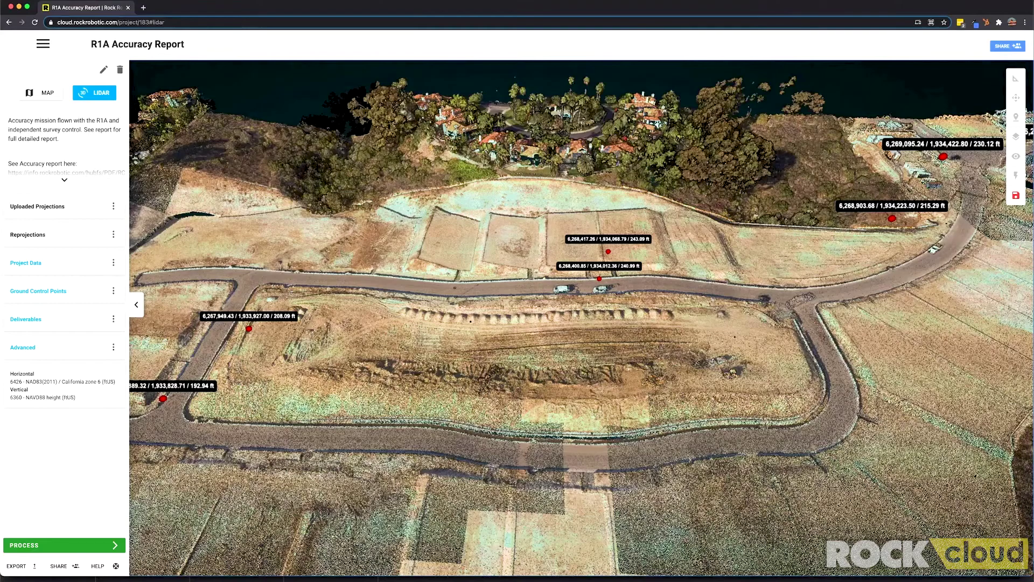
left_click(1017, 81)
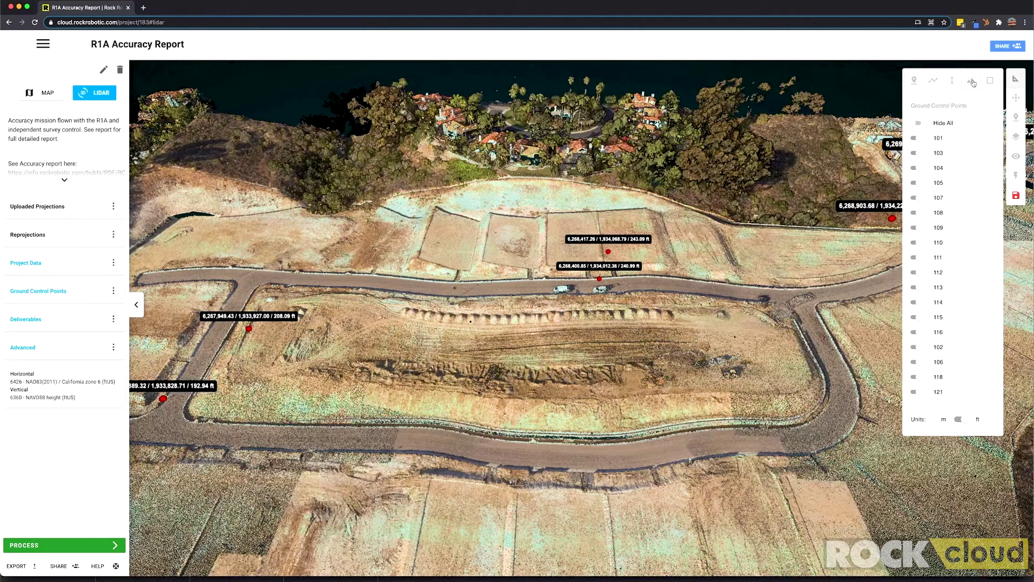
- Draw a height-profile line from the left lot to the right lot above the road
left_click(971, 81)
left_click(346, 241)
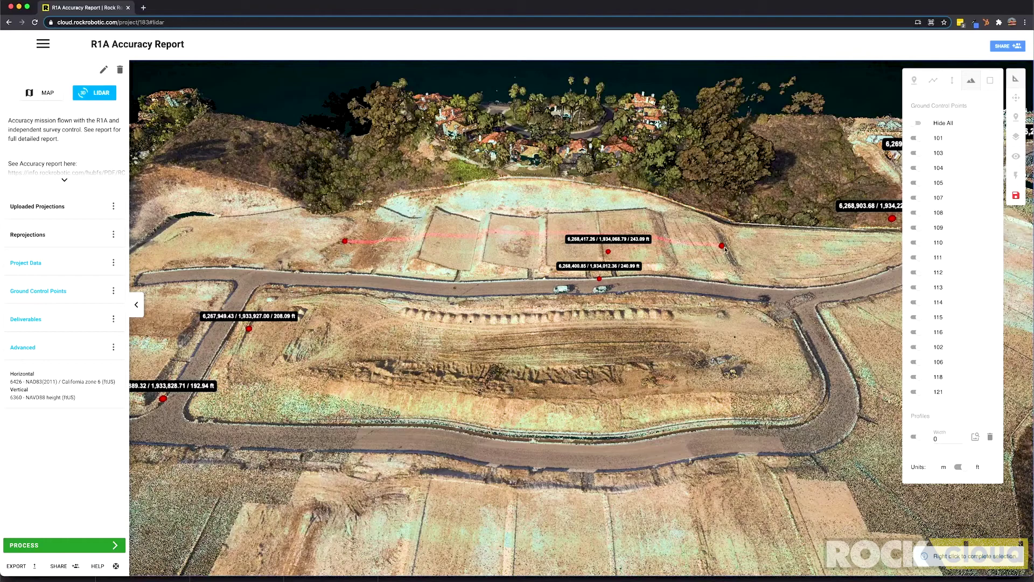
left_click(751, 245)
right_click(751, 245)
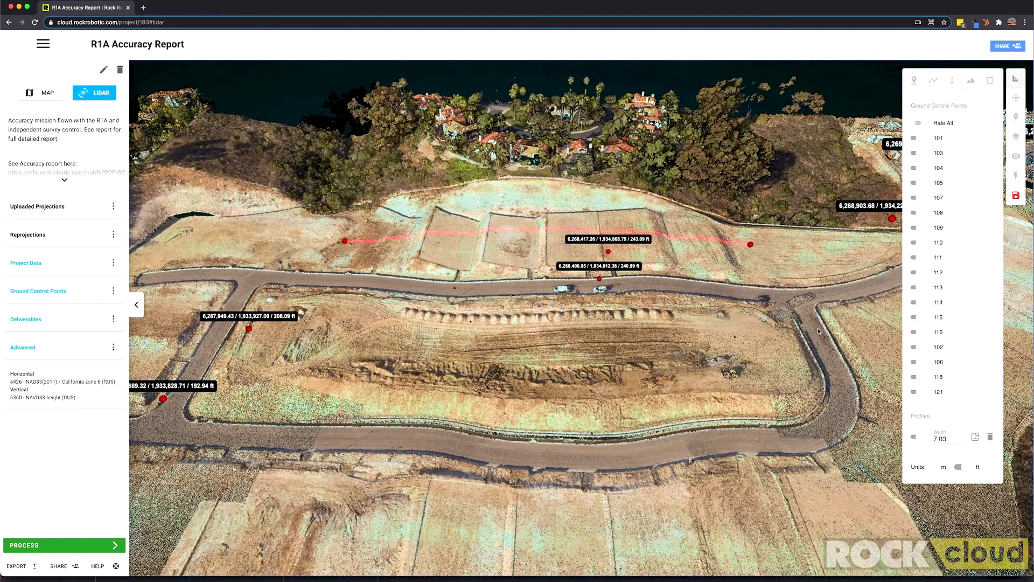
- Check the line's elevation profile chart, then close it and the measurement panel
left_click(975, 436)
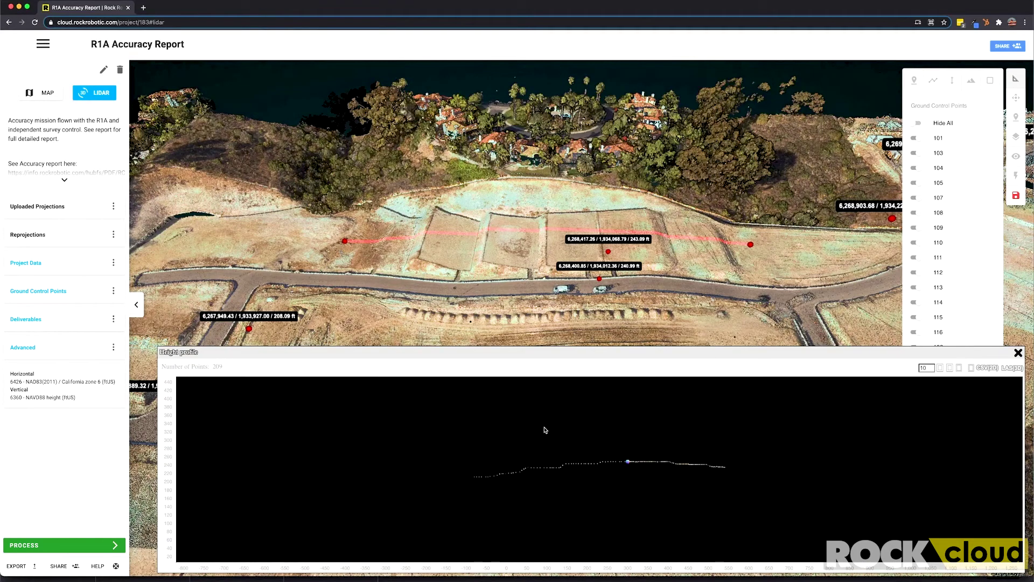
mouse_move(494, 457)
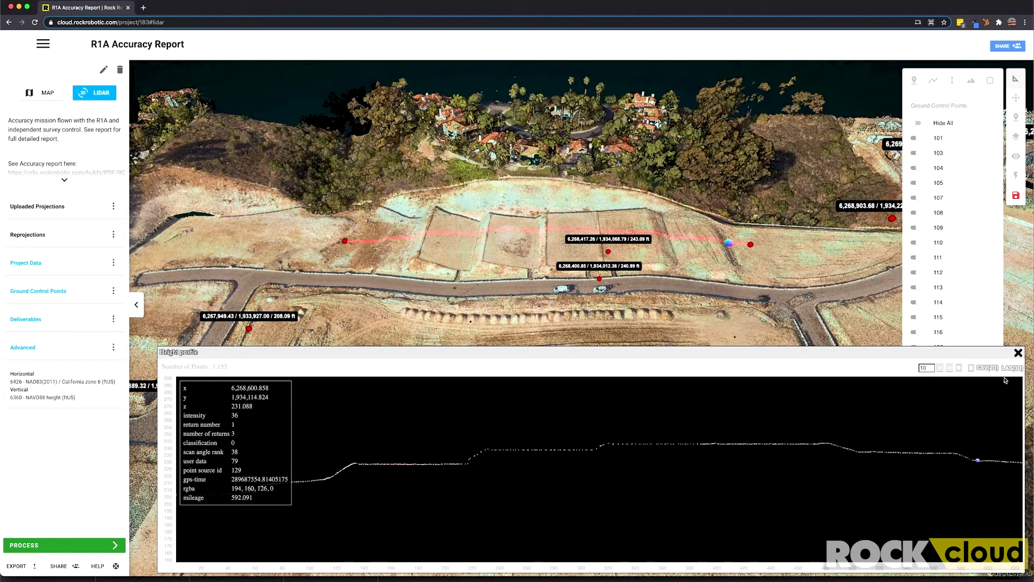
key("Escape")
left_click(1016, 81)
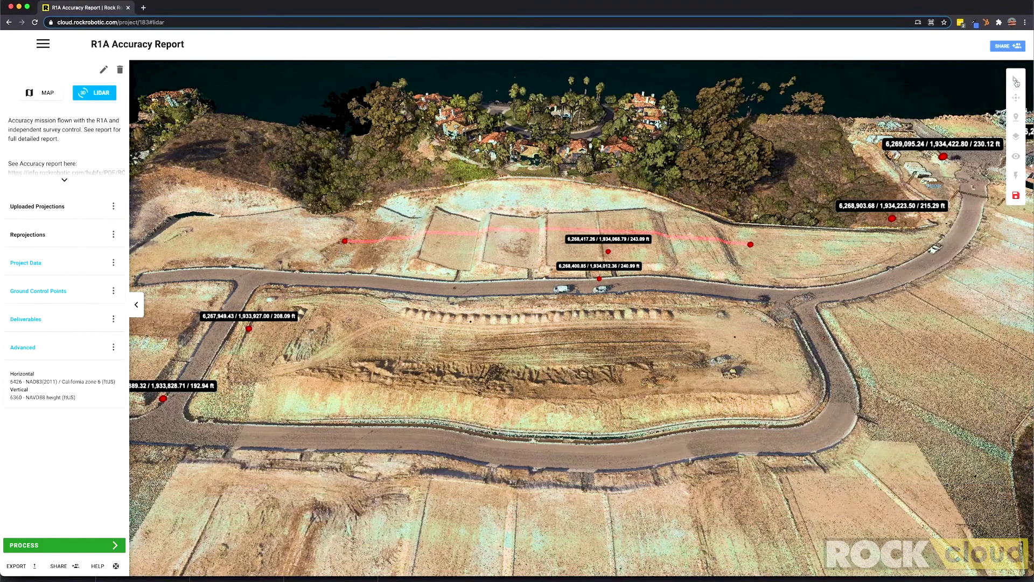
- Set the point cloud's Z offset to 0.03 in the move controls
left_click(1015, 99)
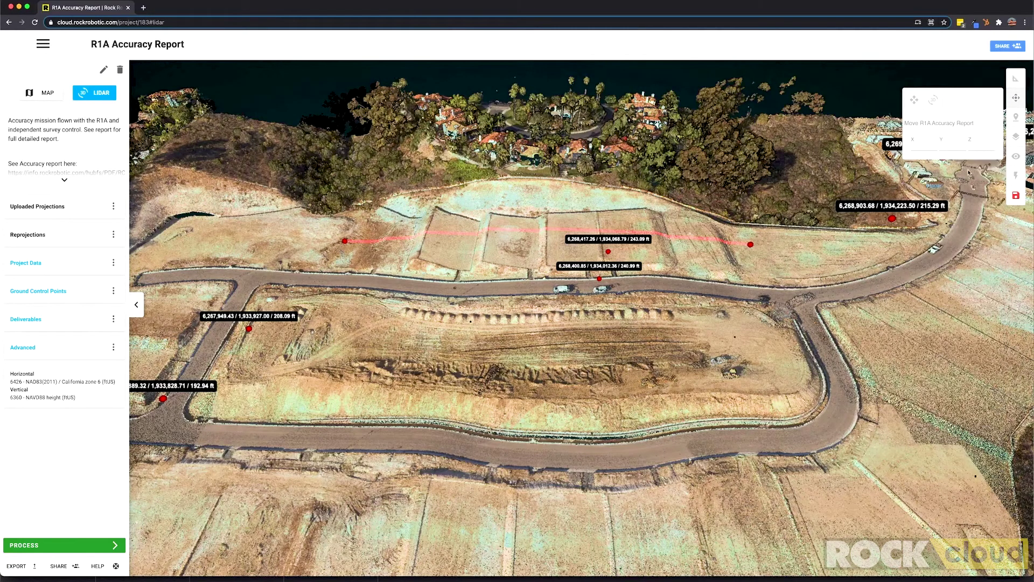
left_click(985, 146)
type("0.03")
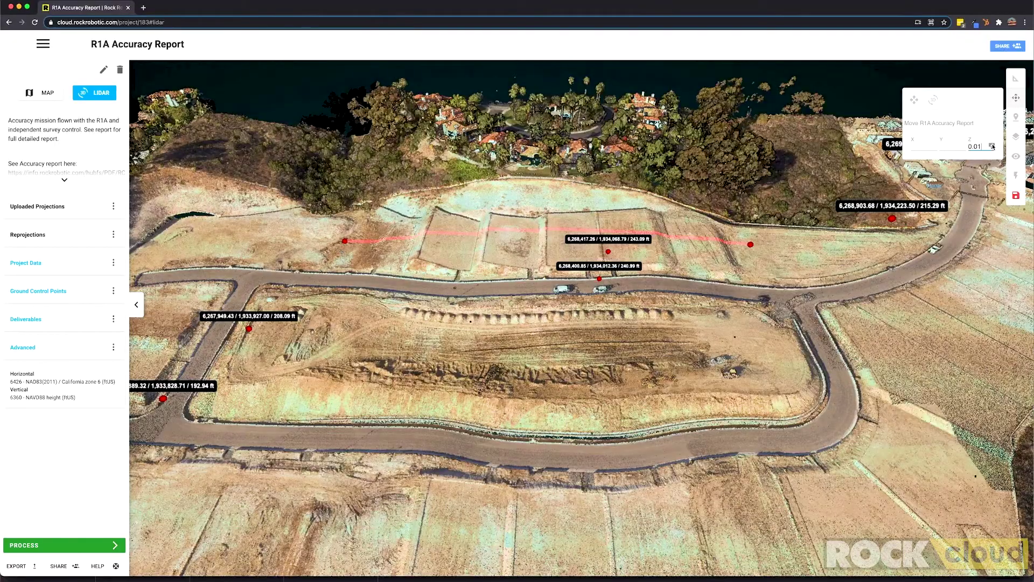
scroll(623, 254, "up", 10)
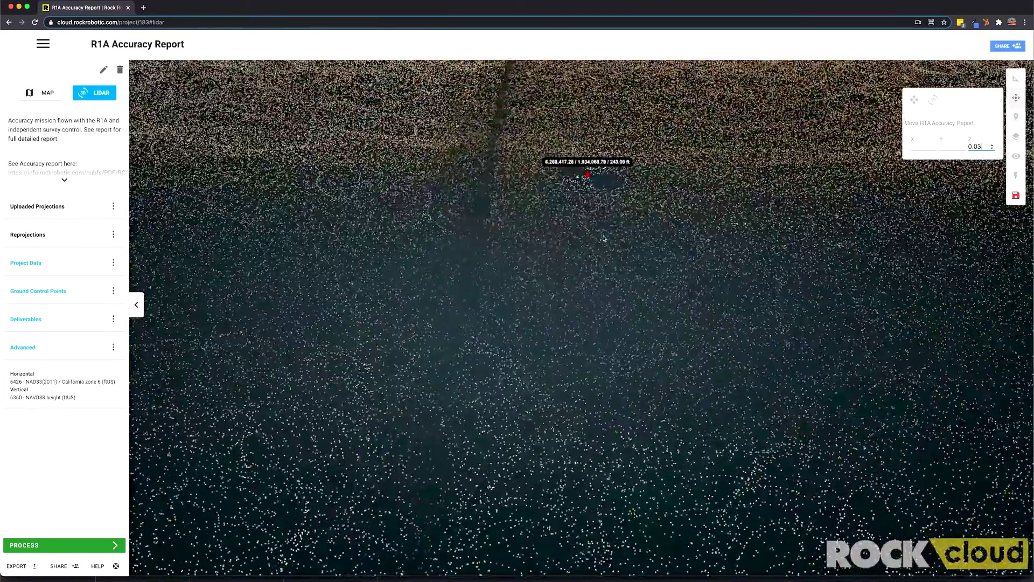
left_click_drag(604, 238, 609, 369)
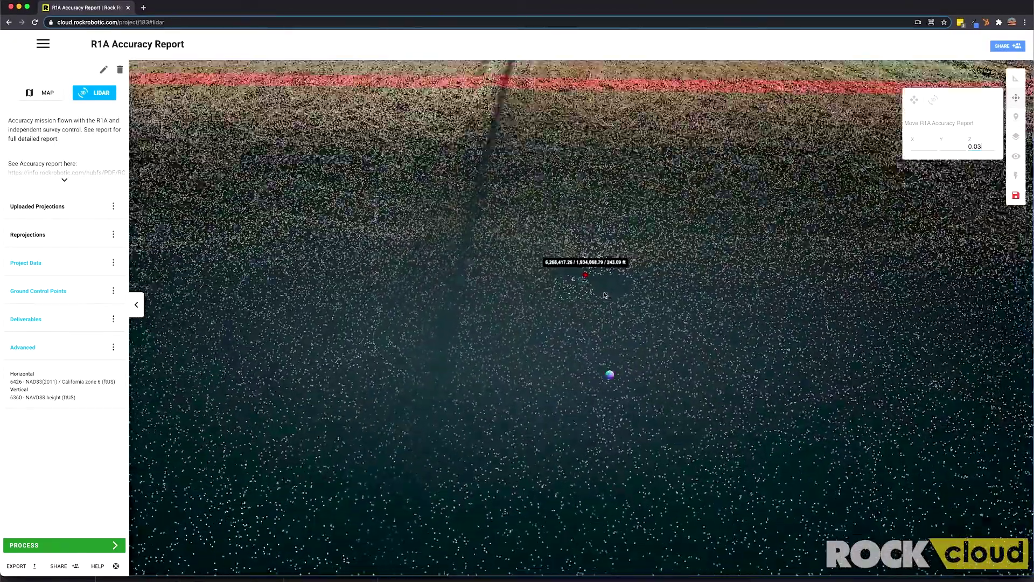
- Change the Z offset to 0.08, then raise it stepwise up to 0.36
left_click(993, 146)
key("BackSpace")
type("8")
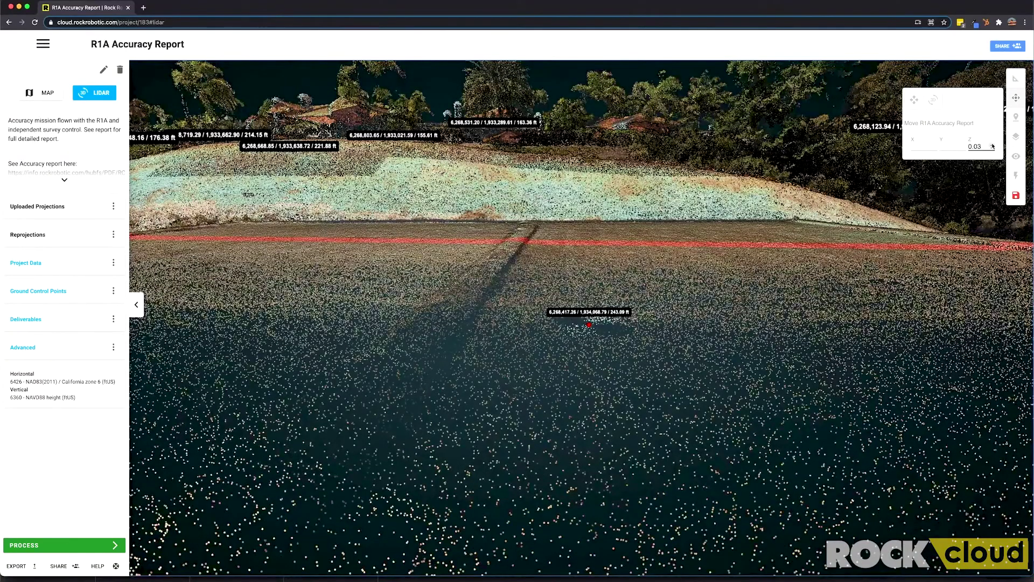
left_click(993, 144)
left_click(993, 144)
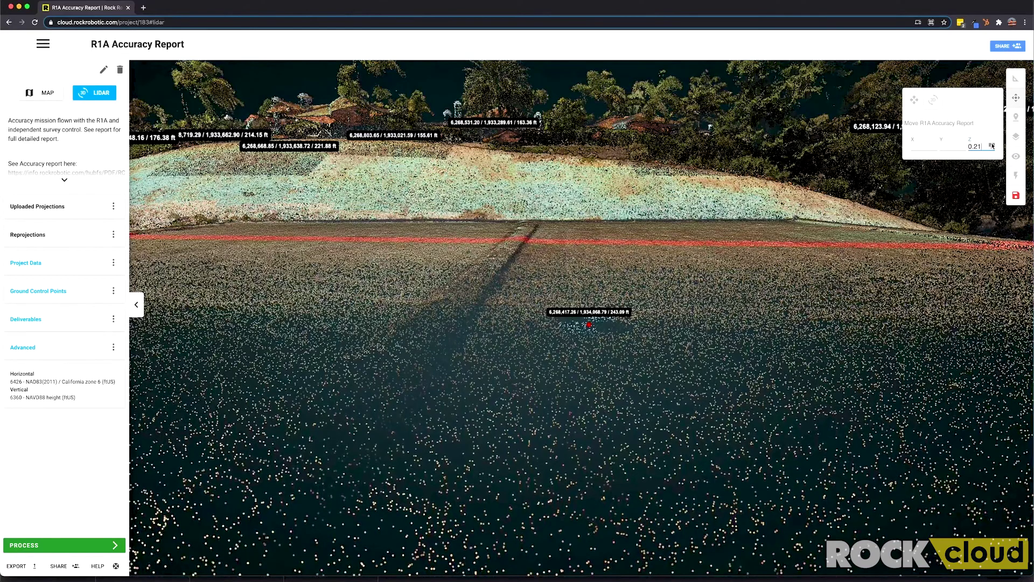
left_click(993, 145)
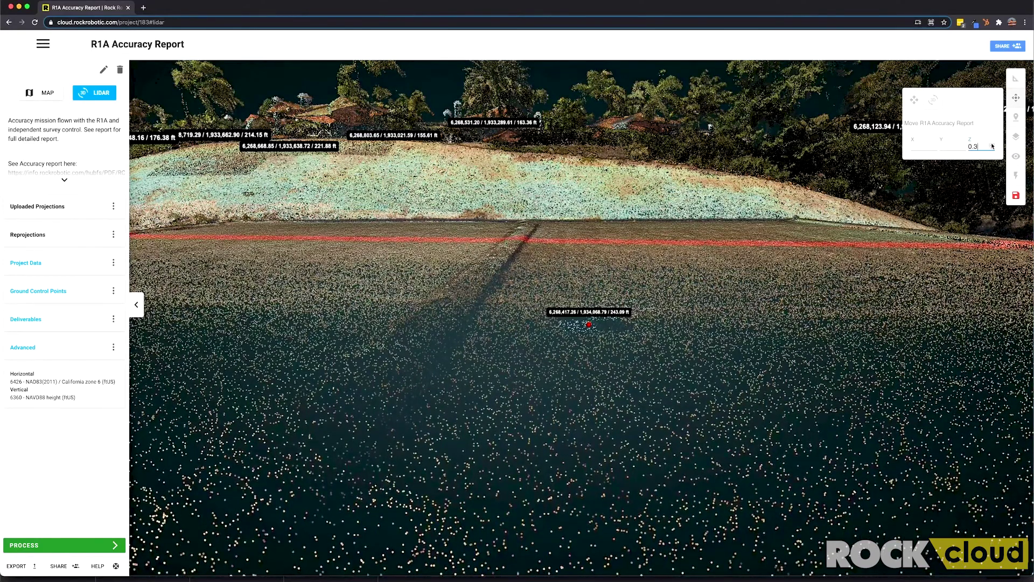
left_click(993, 145)
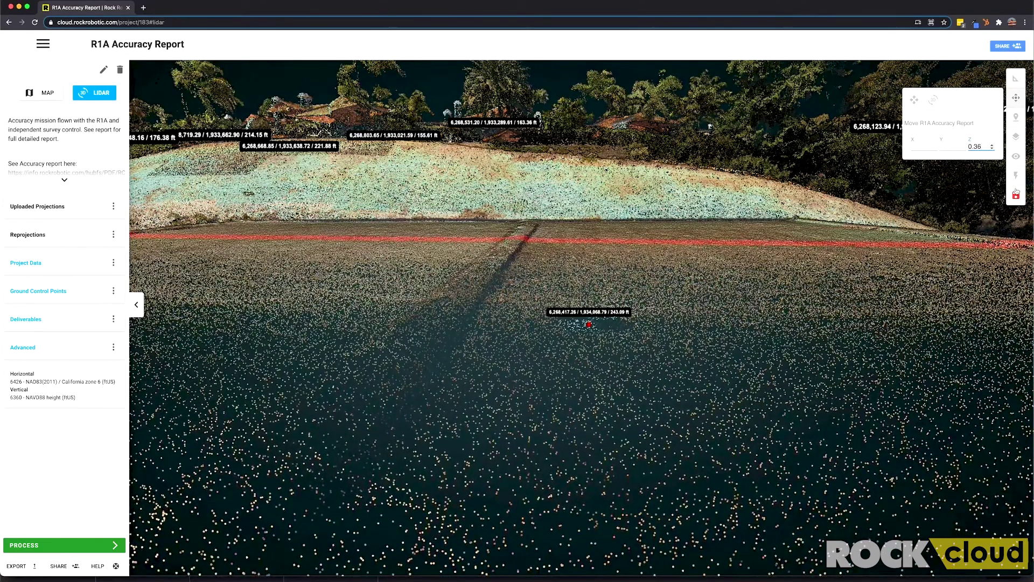
- Reset the Z offset to 0 and close the move controls
double_click(979, 147)
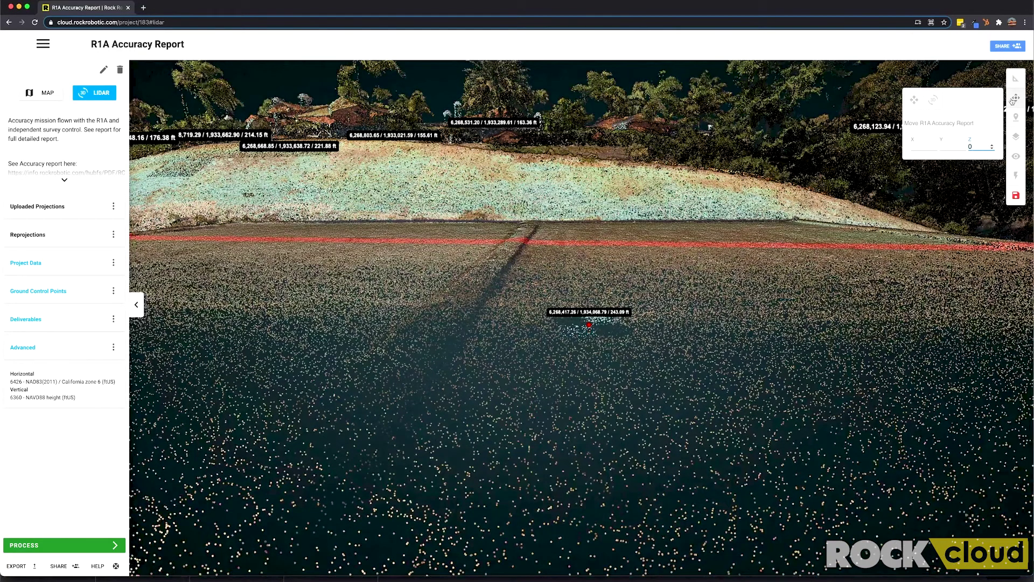
left_click(1016, 98)
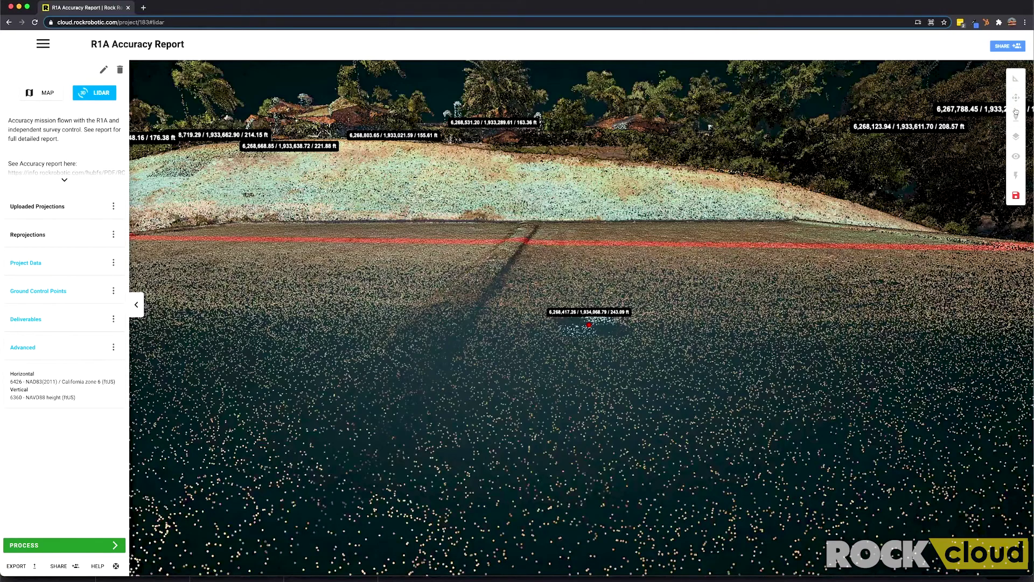
left_click(1016, 117)
- Place an annotation on a road point and retitle it 'Note!'
left_click(914, 119)
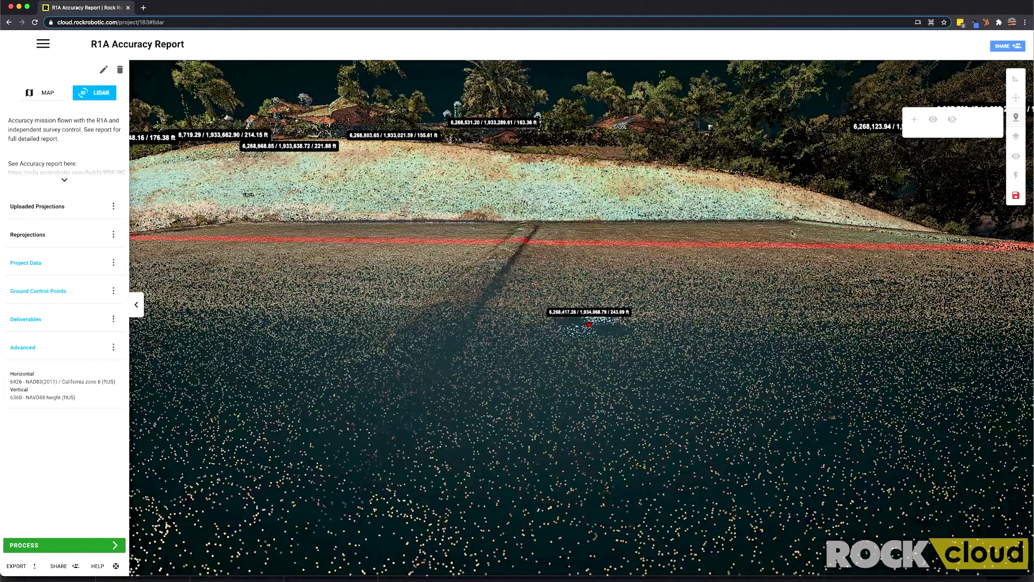
left_click(649, 322)
left_click(959, 148)
left_click(960, 152)
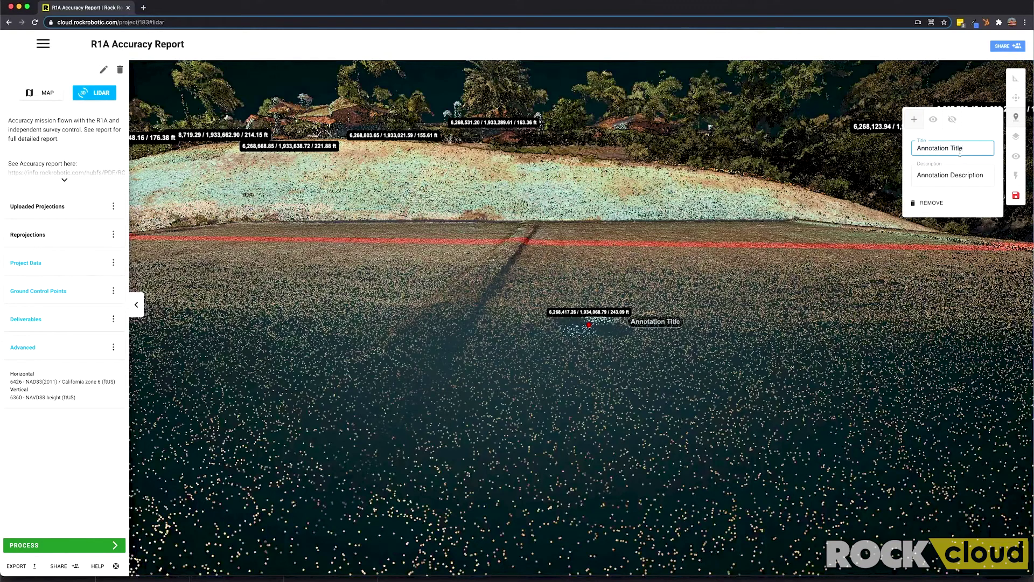
triple_click(960, 153)
type("Note!")
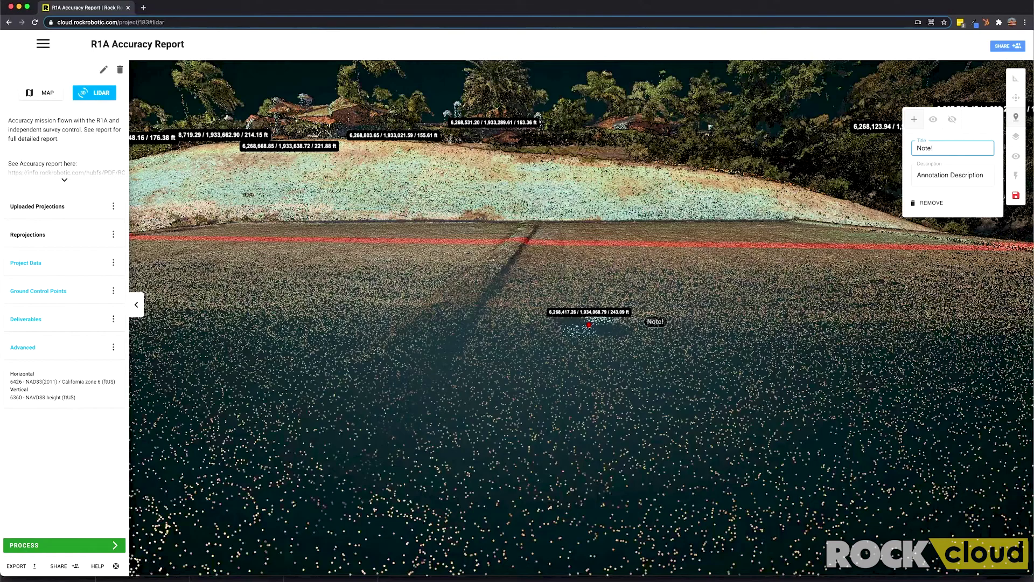
left_click(1016, 117)
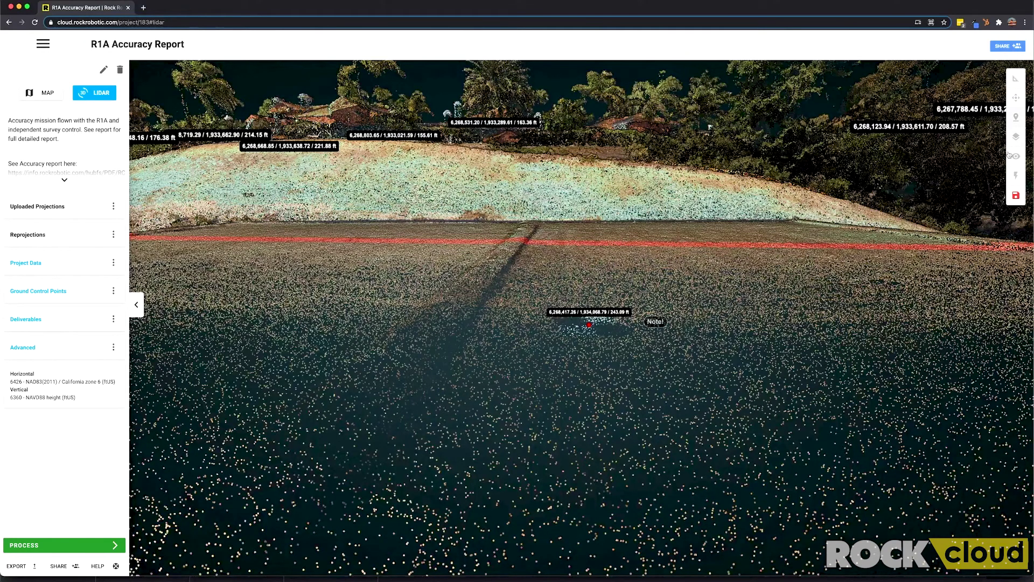
left_click(1016, 136)
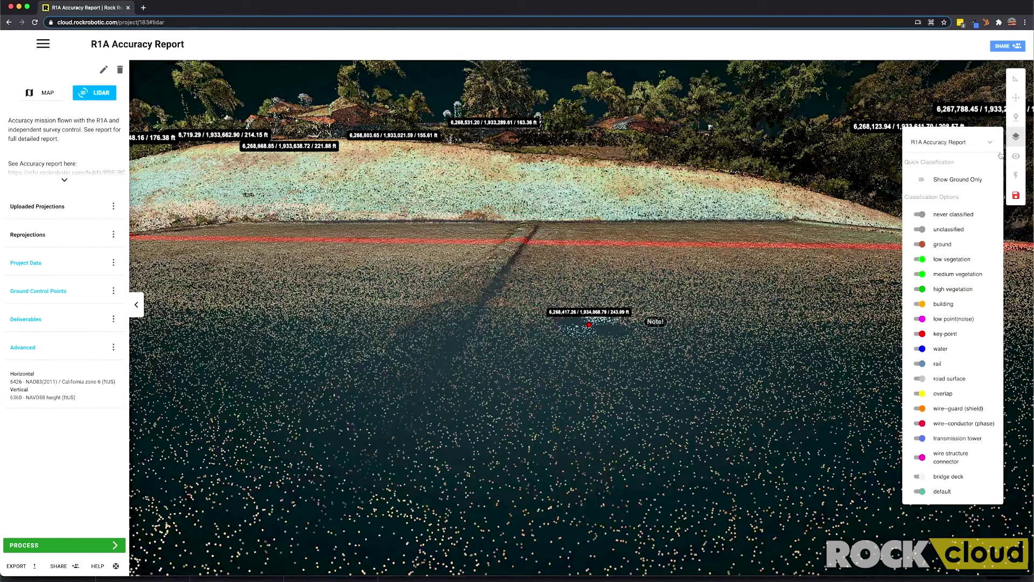
- Set the R1A Accuracy Report contour density to High
left_click(953, 144)
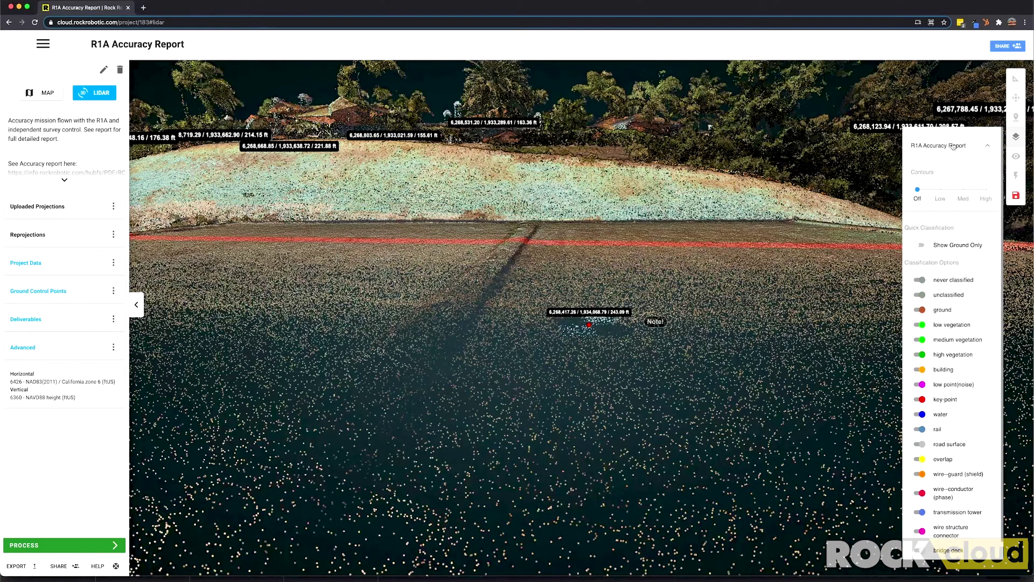
left_click(986, 190)
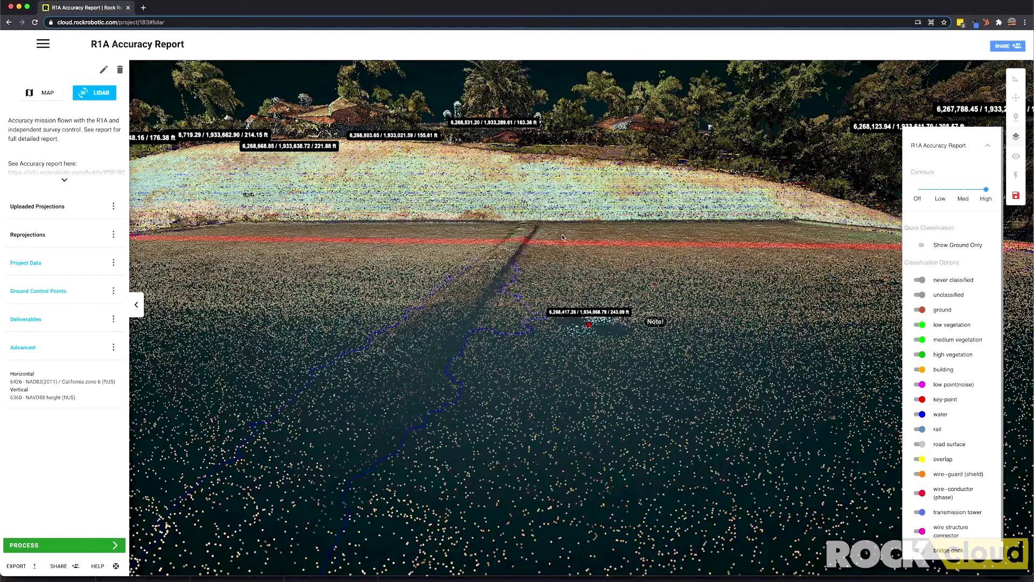
scroll(512, 214, "down", 10)
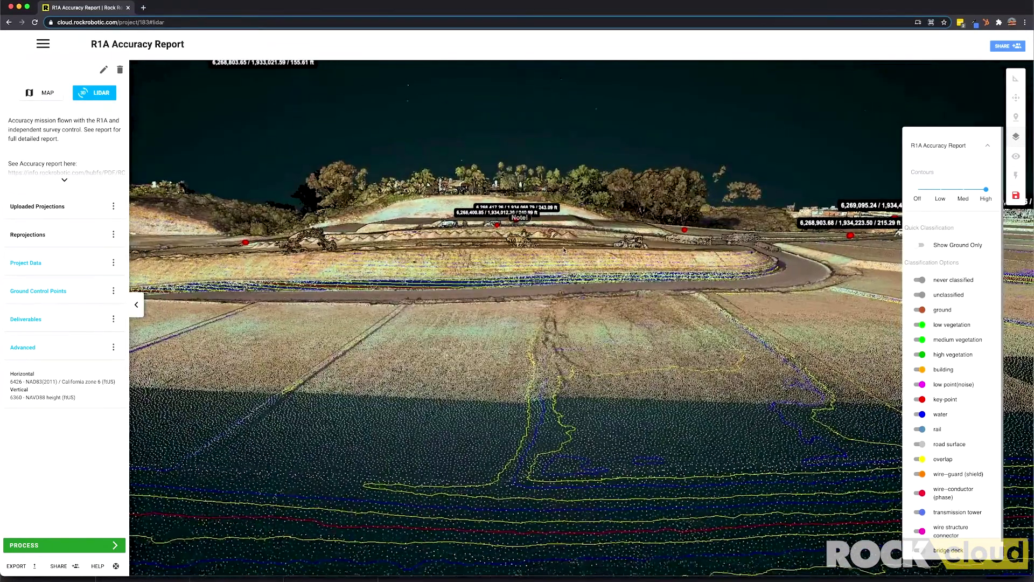
left_click_drag(579, 487, 561, 374)
scroll(561, 374, "down", 8)
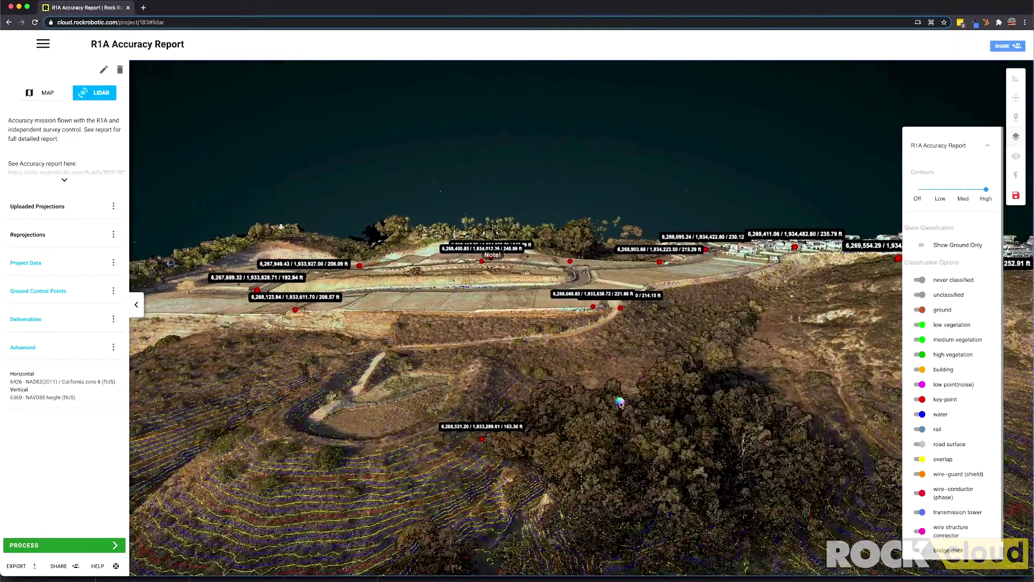
scroll(625, 409, "up", 5)
scroll(630, 423, "up", 4)
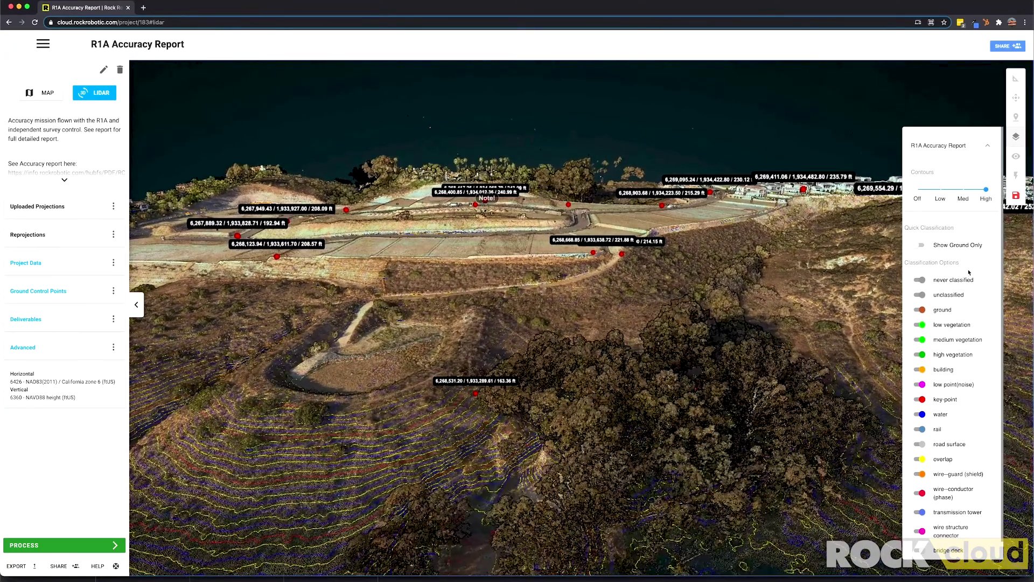
- Toggle Show Ground Only on, off, and back on
left_click(920, 245)
left_click_drag(680, 439, 692, 378)
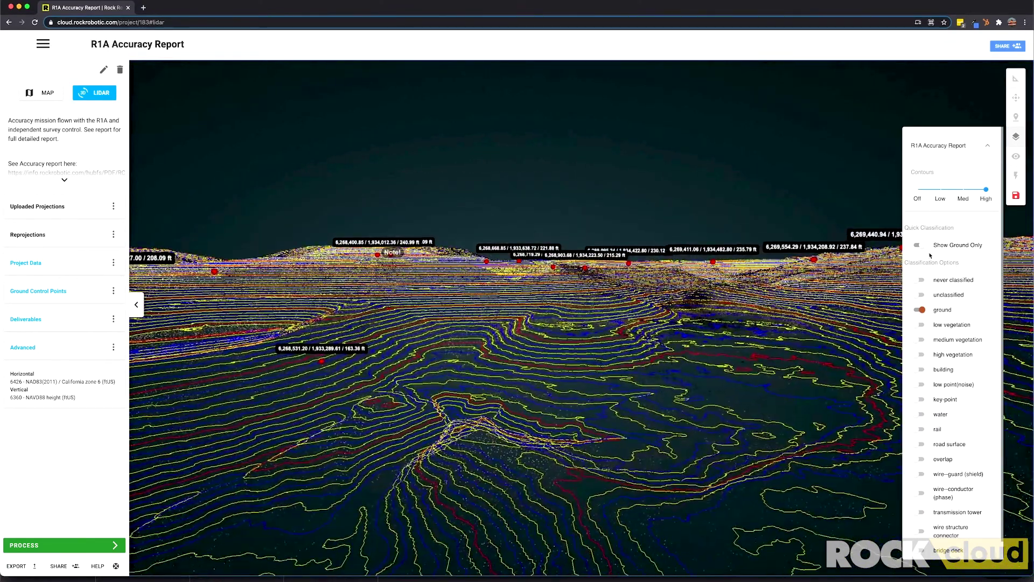
left_click(918, 247)
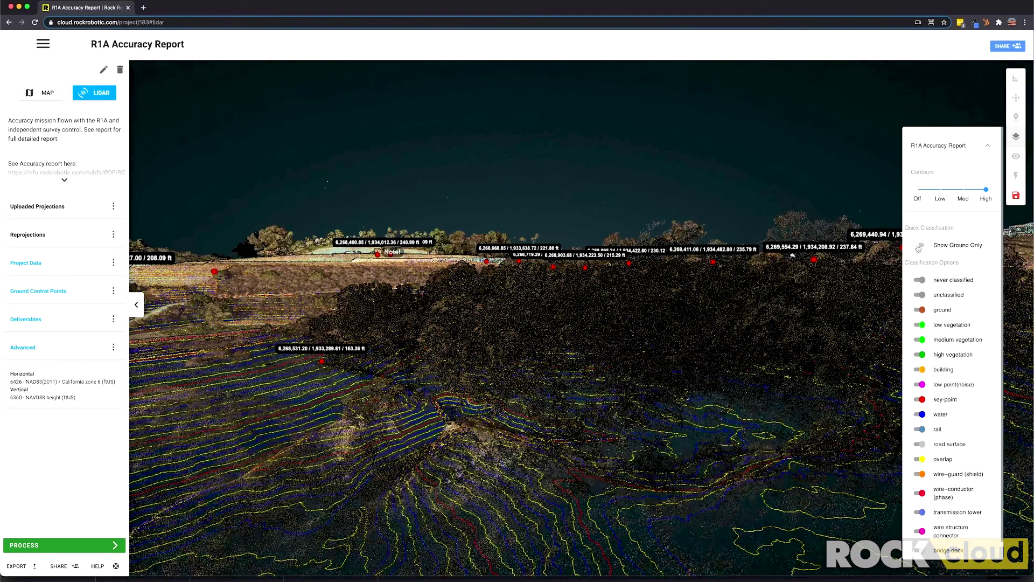
left_click(918, 247)
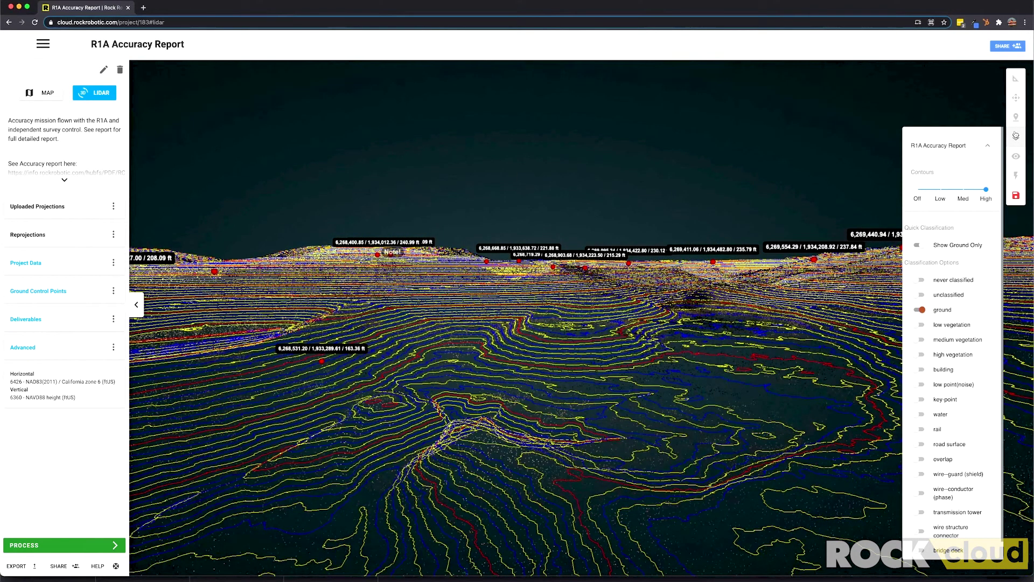
- Set the point cloud's colouring material to elevation
left_click(1016, 156)
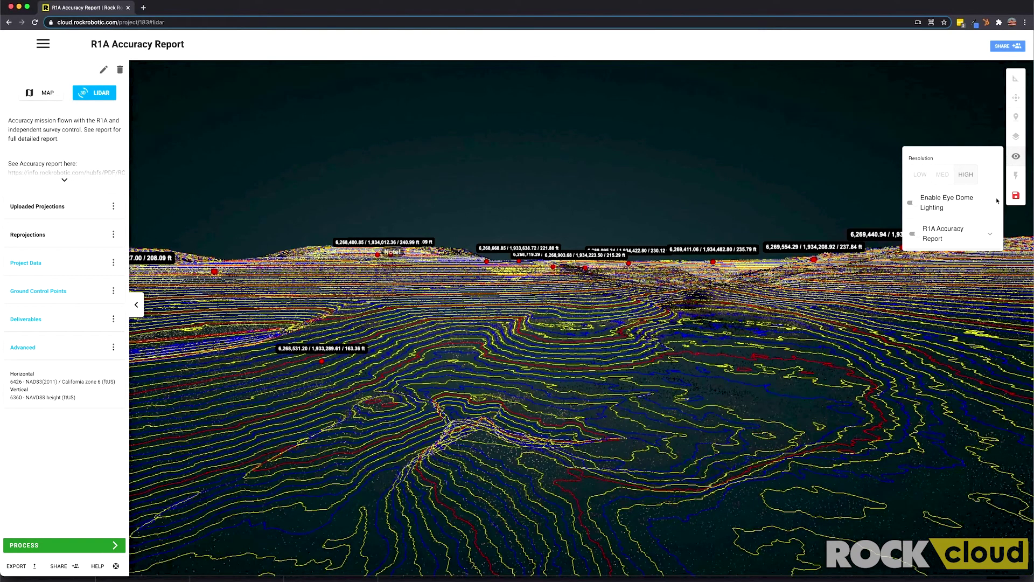
left_click(989, 237)
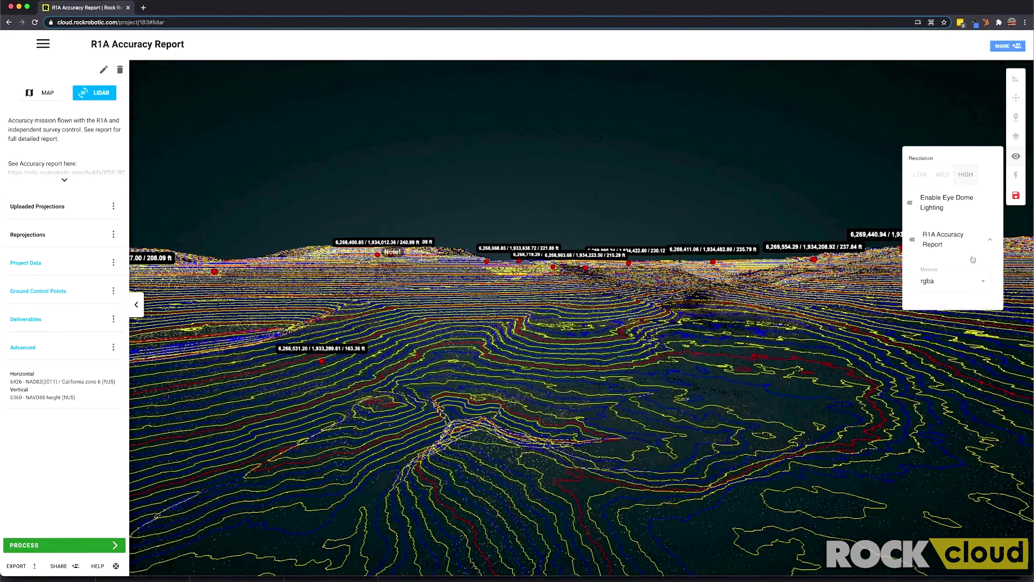
left_click(966, 281)
left_click(949, 297)
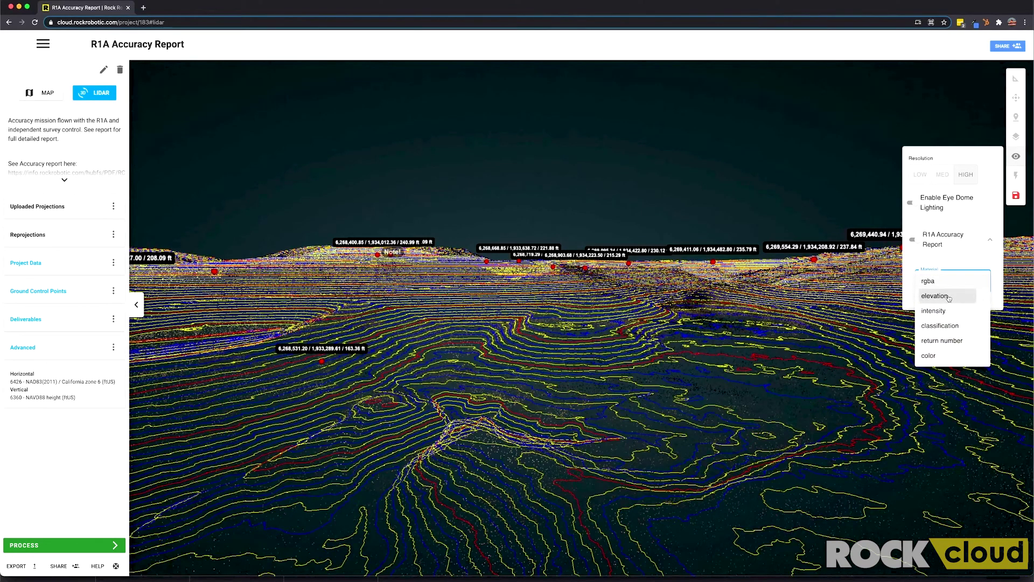
scroll(591, 412, "down", 5)
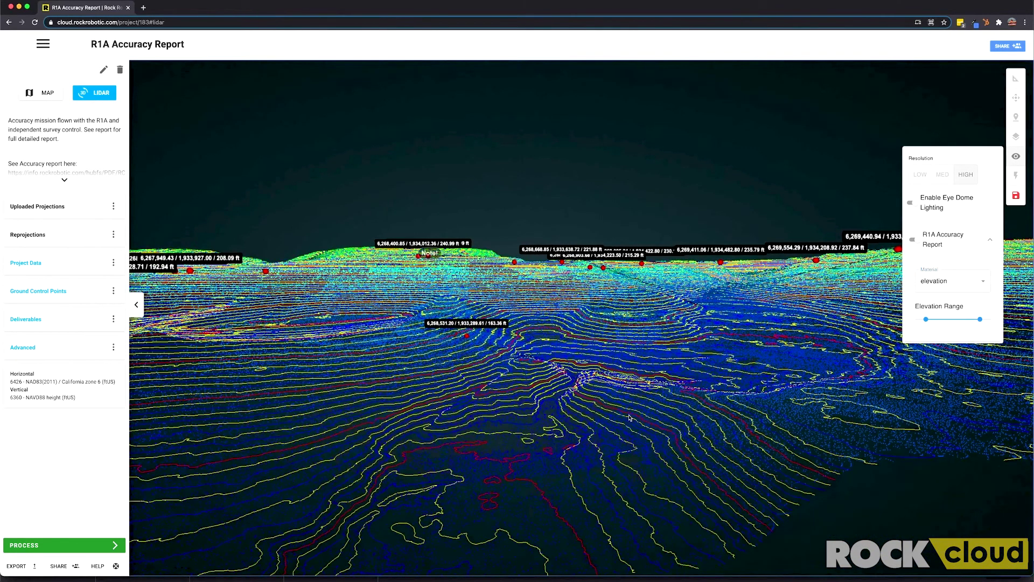
left_click_drag(572, 395, 658, 466)
- Narrow the elevation range to a top of about 406 and show all point classes
left_click_drag(926, 318, 910, 324)
left_click_drag(979, 318, 962, 322)
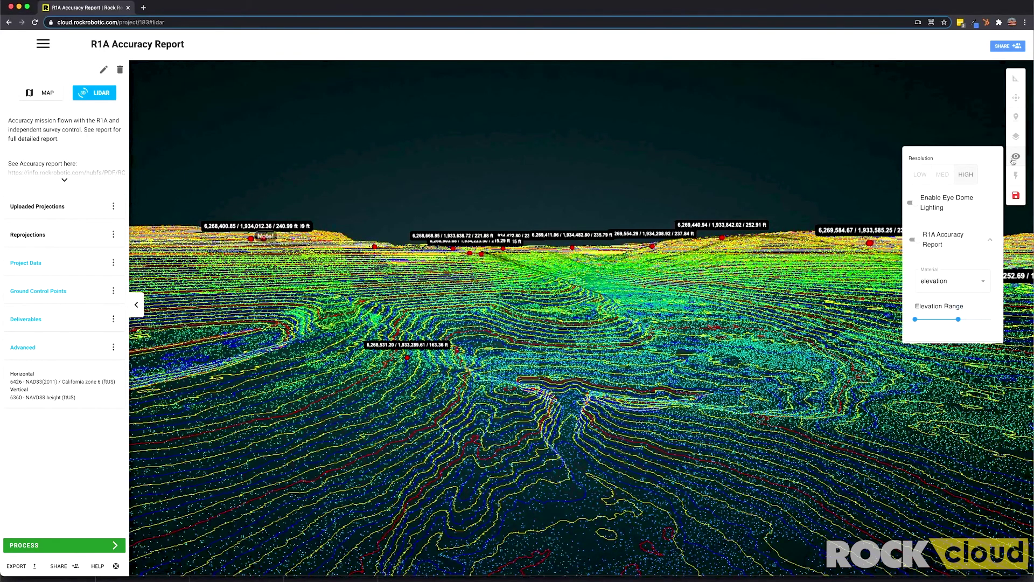
left_click(1016, 137)
left_click(919, 180)
- Turn Show Ground Only back on for the elevation-coloured cloud and close the classification options
scroll(667, 398, "up", 3)
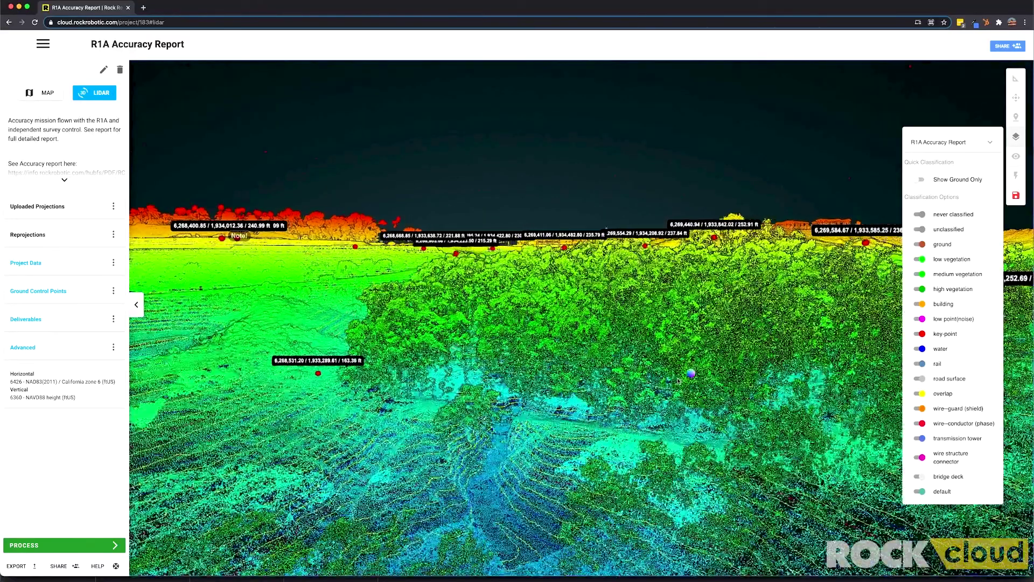
scroll(666, 397, "up", 5)
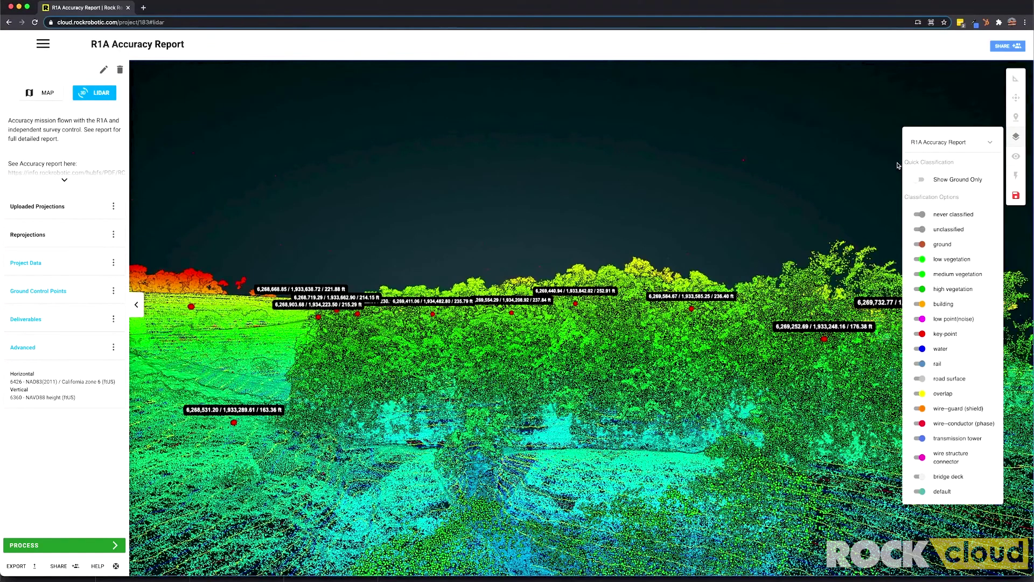
left_click(917, 179)
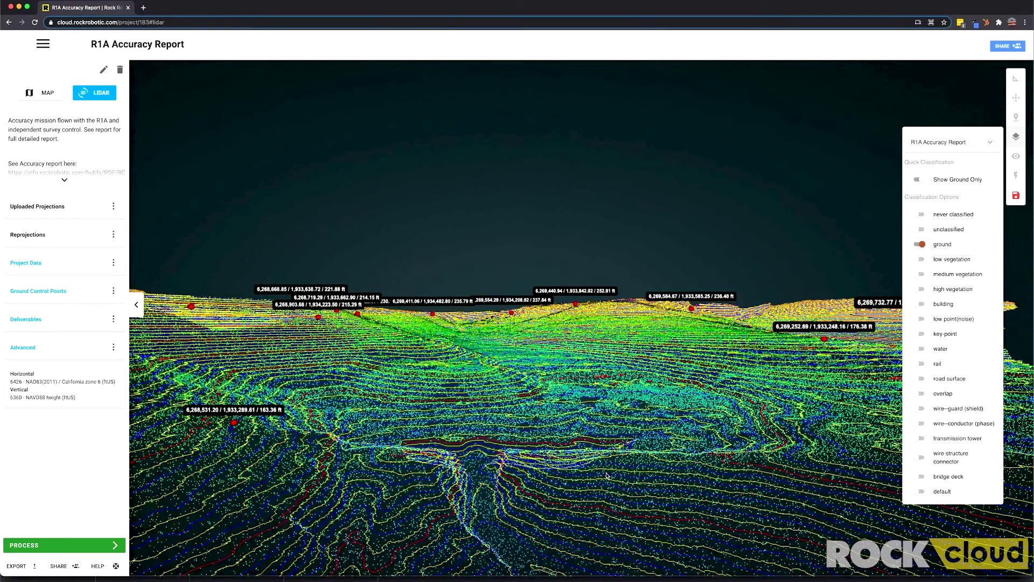
left_click(1016, 136)
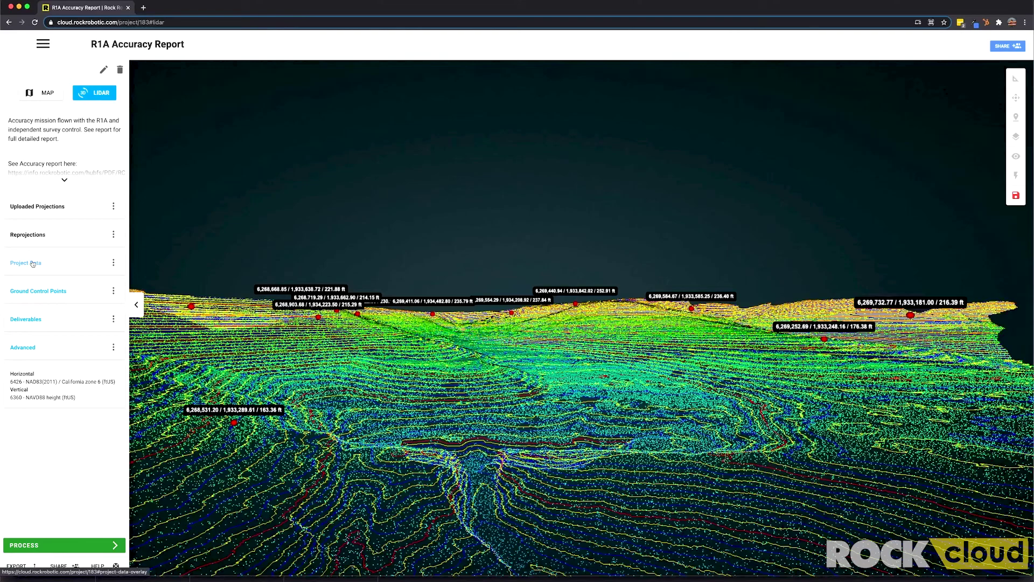
left_click(32, 318)
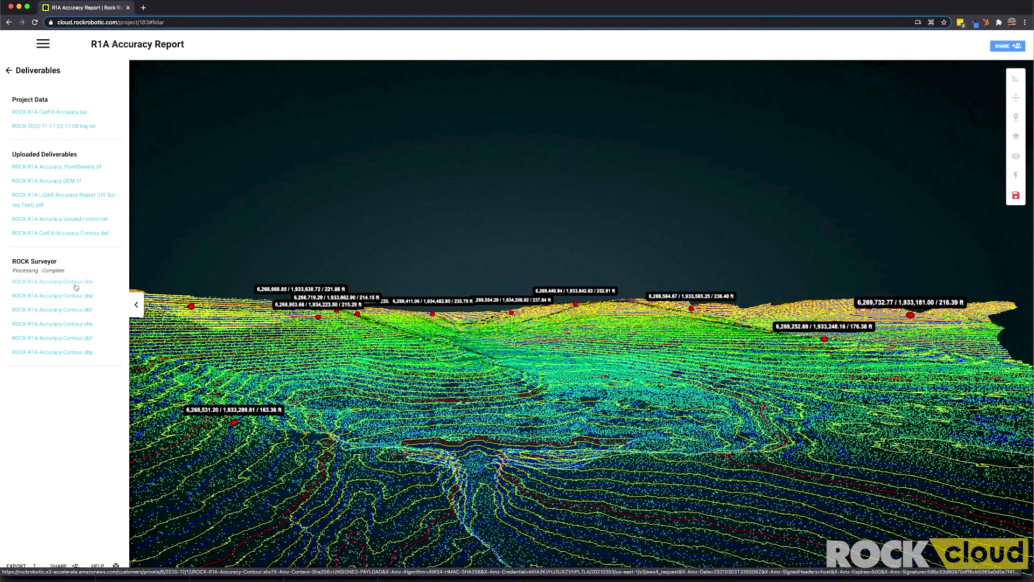
left_click(8, 70)
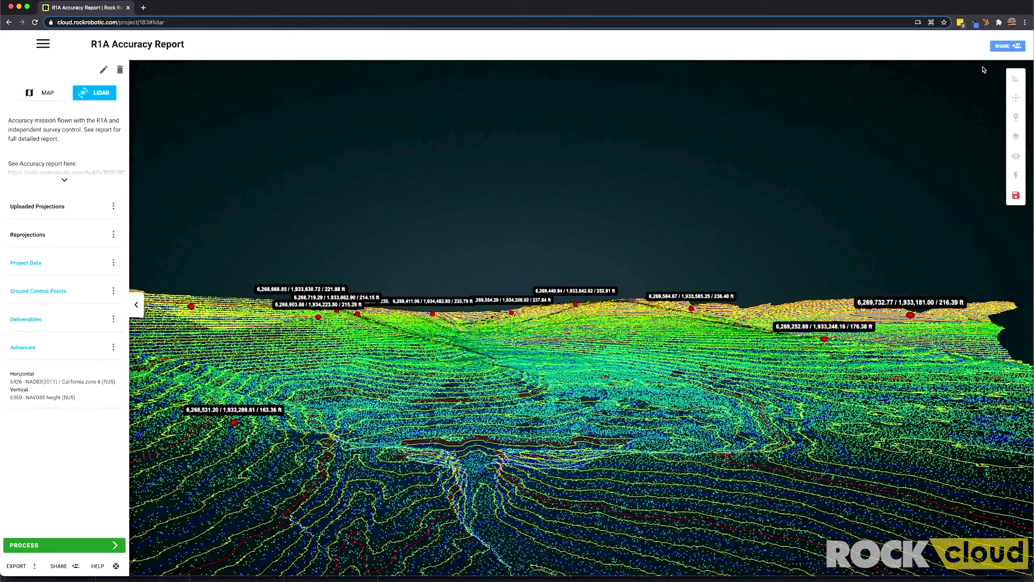
- Review the ROCK Surveyor processor details, then open the project's Sharing Options
left_click(68, 547)
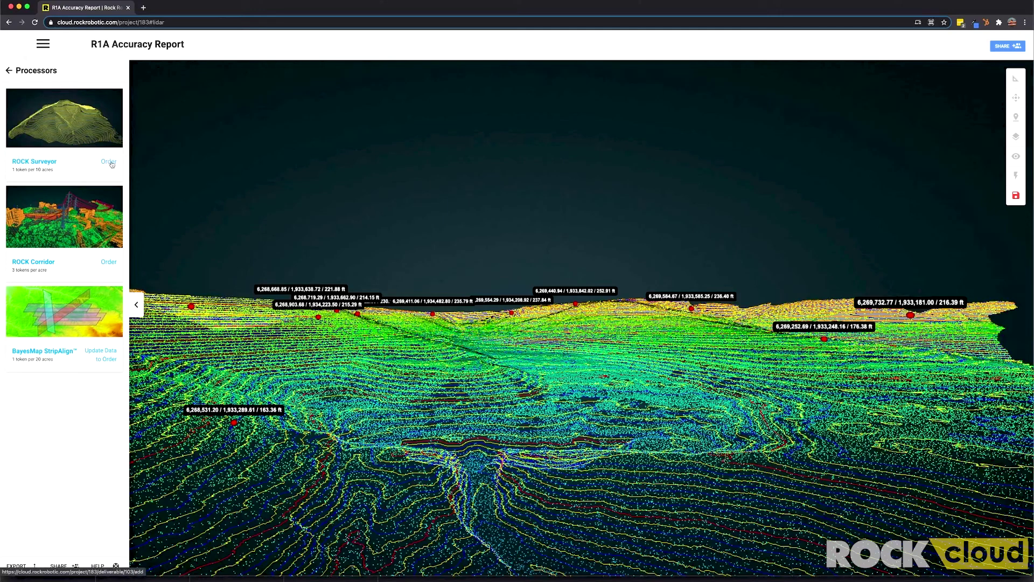
left_click(38, 161)
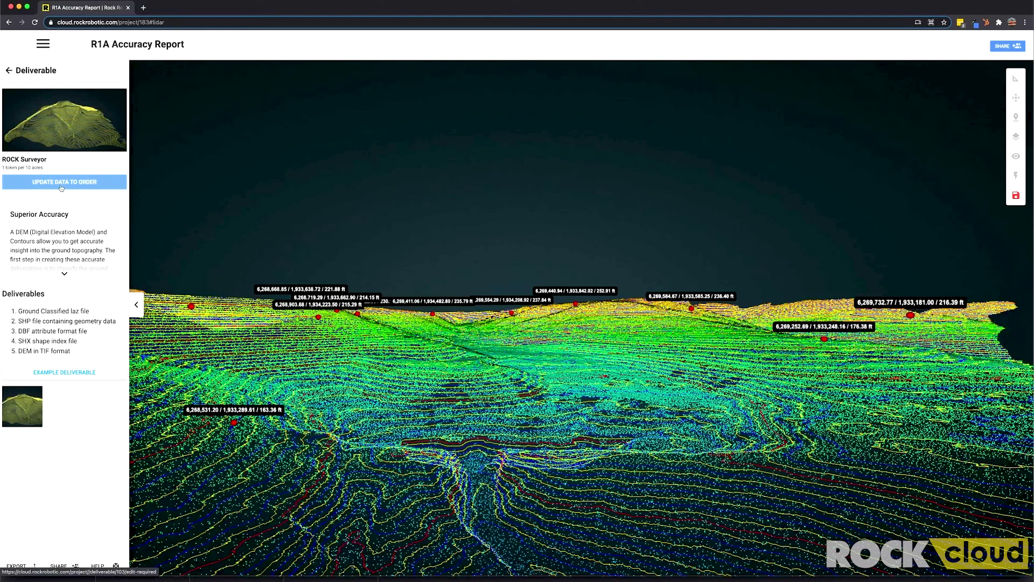
left_click(9, 70)
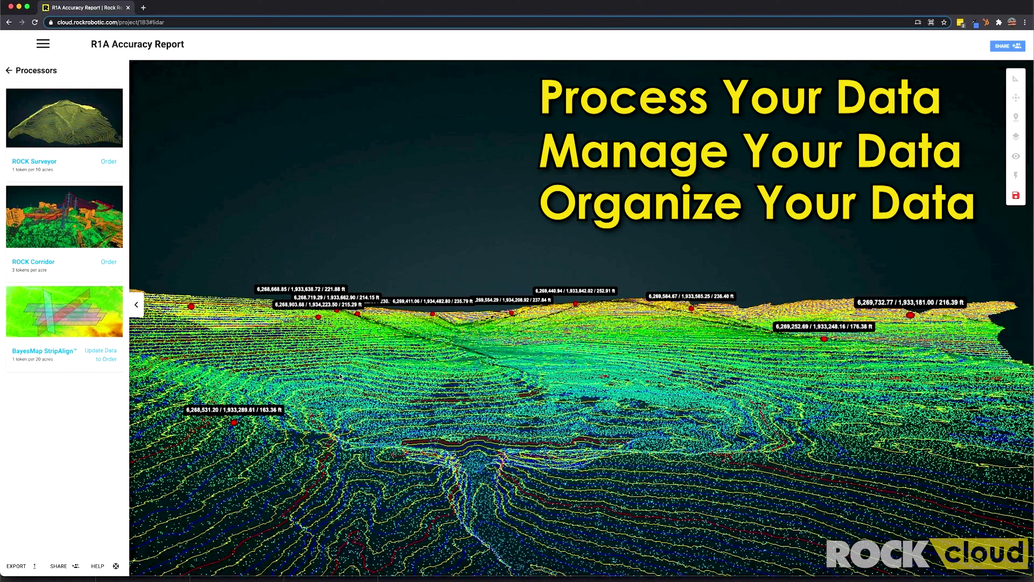
left_click(996, 46)
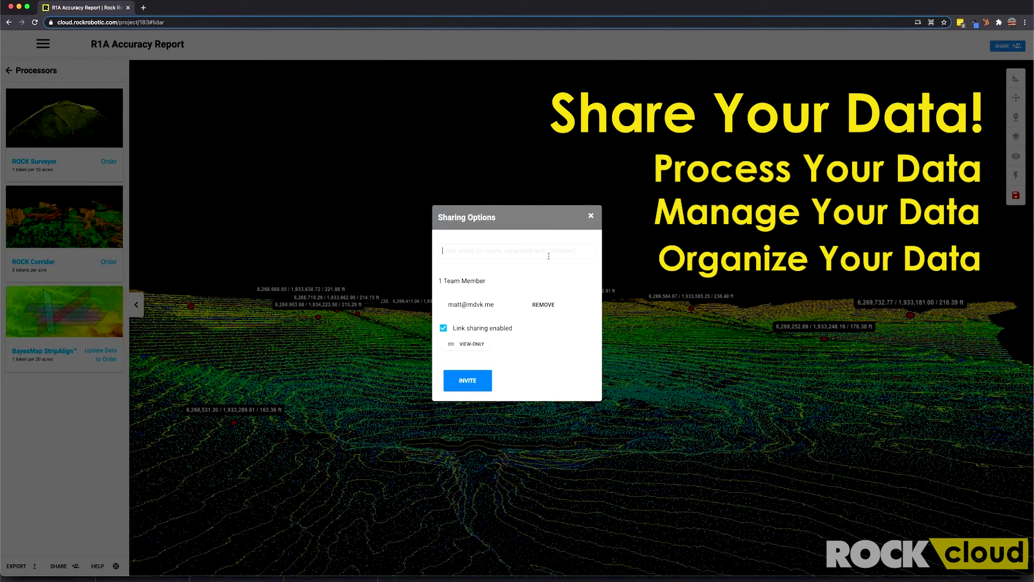